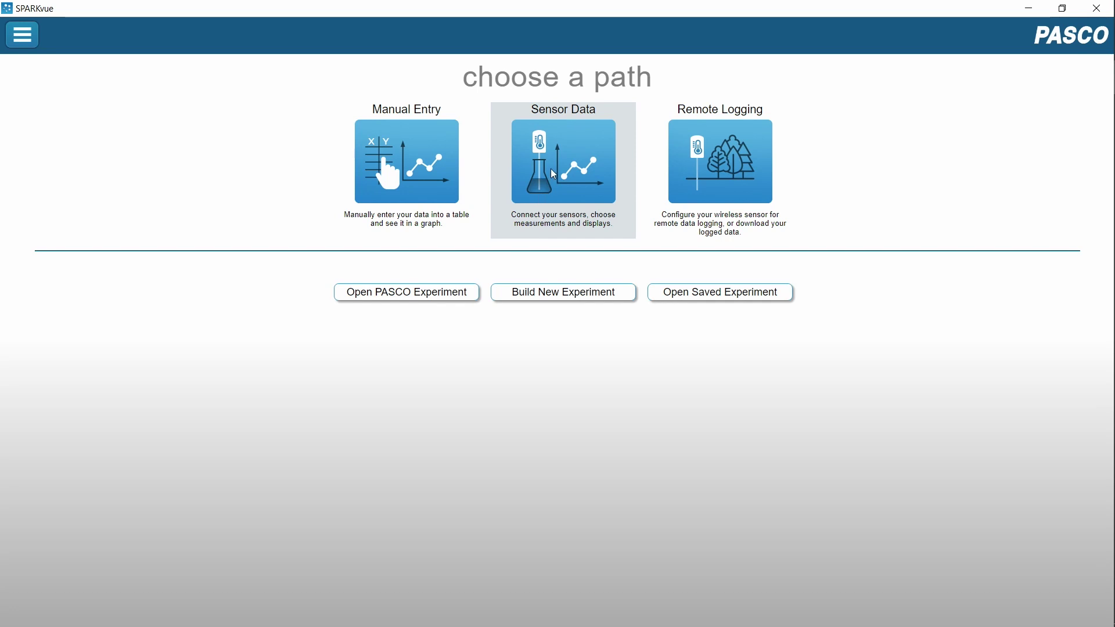
Step: Create a position graph from the Wireless Motion Sensor data and record a first run of about 10 seconds
left_click(551, 169)
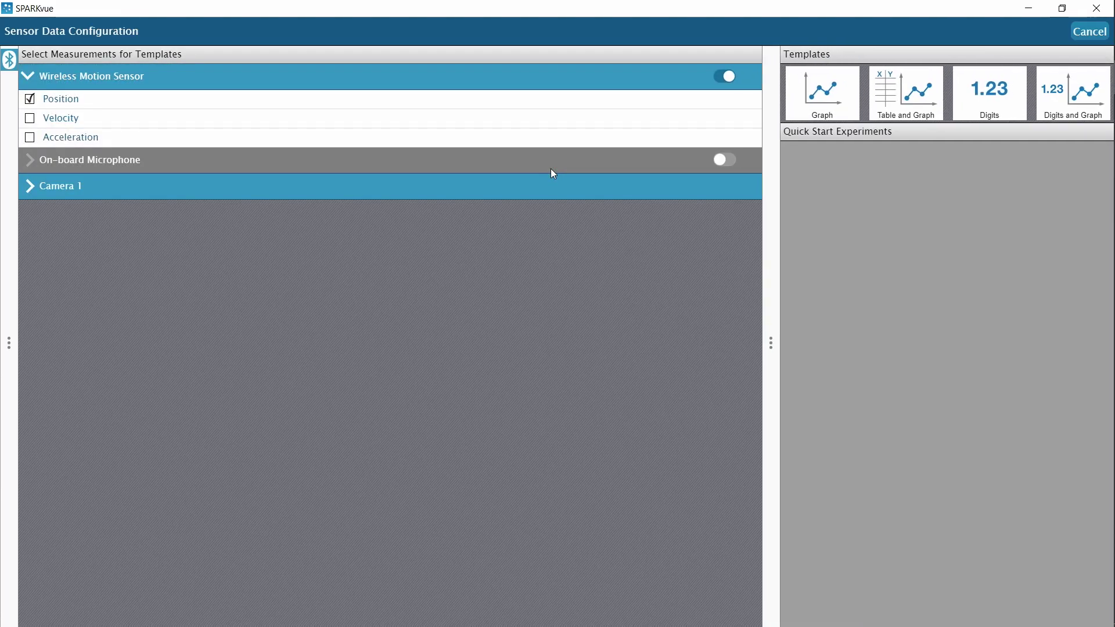
left_click(794, 92)
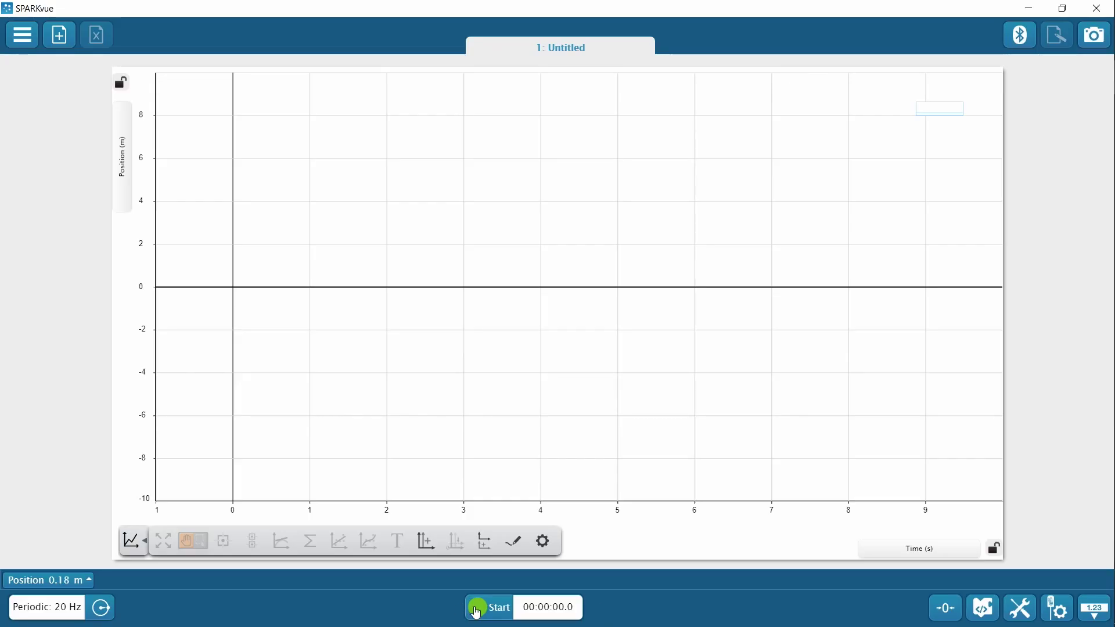
left_click(478, 610)
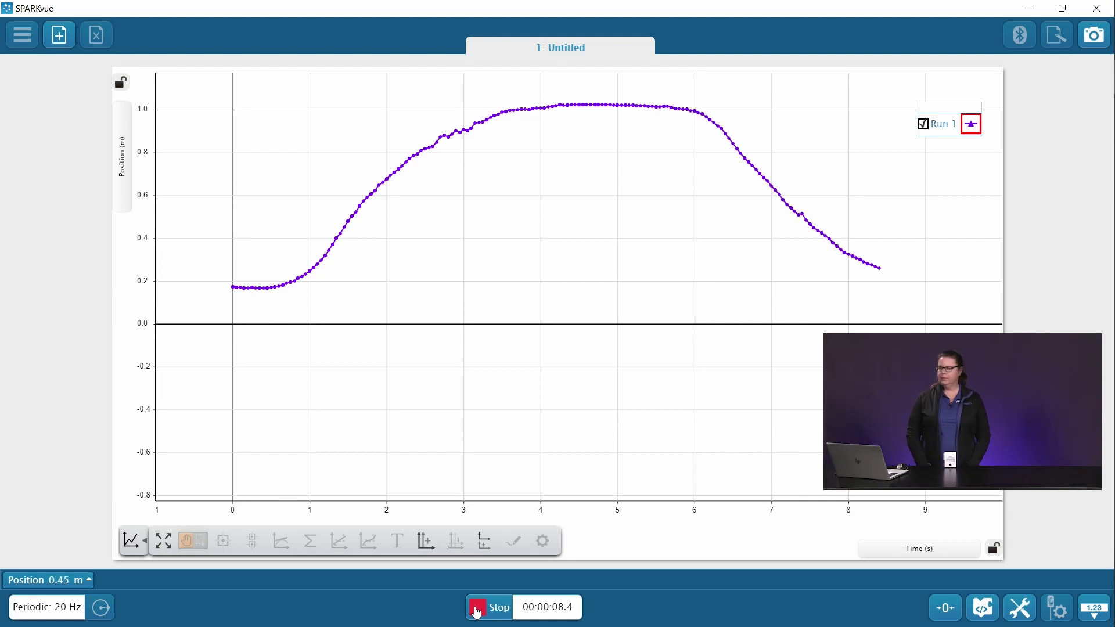
left_click(477, 612)
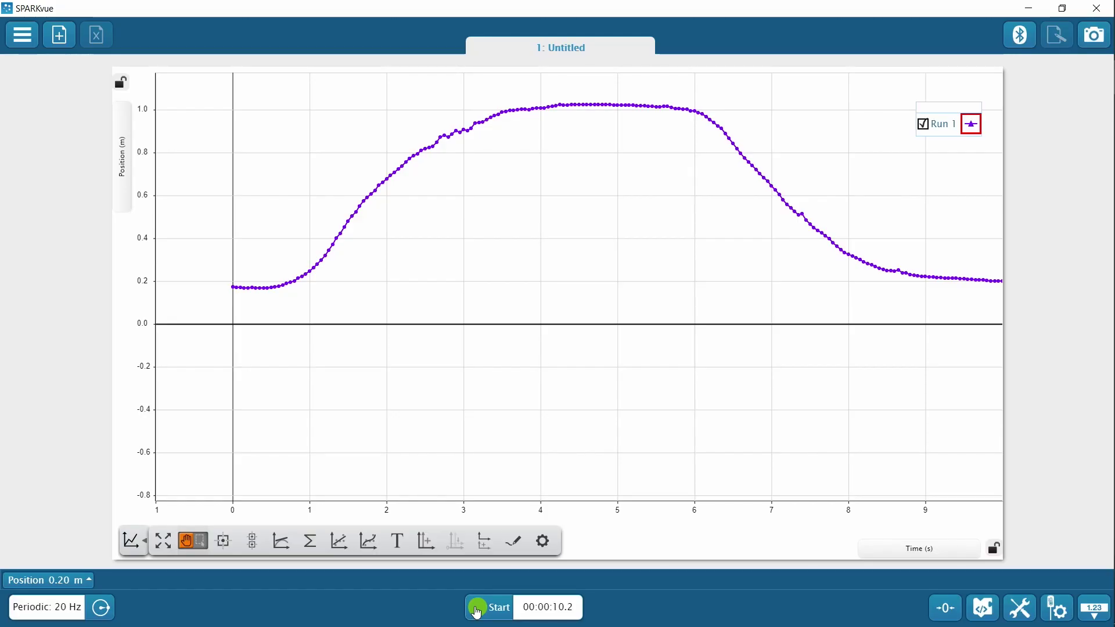
Step: Record two more position runs, one of about 8 seconds and one of about 13 seconds
left_click(477, 611)
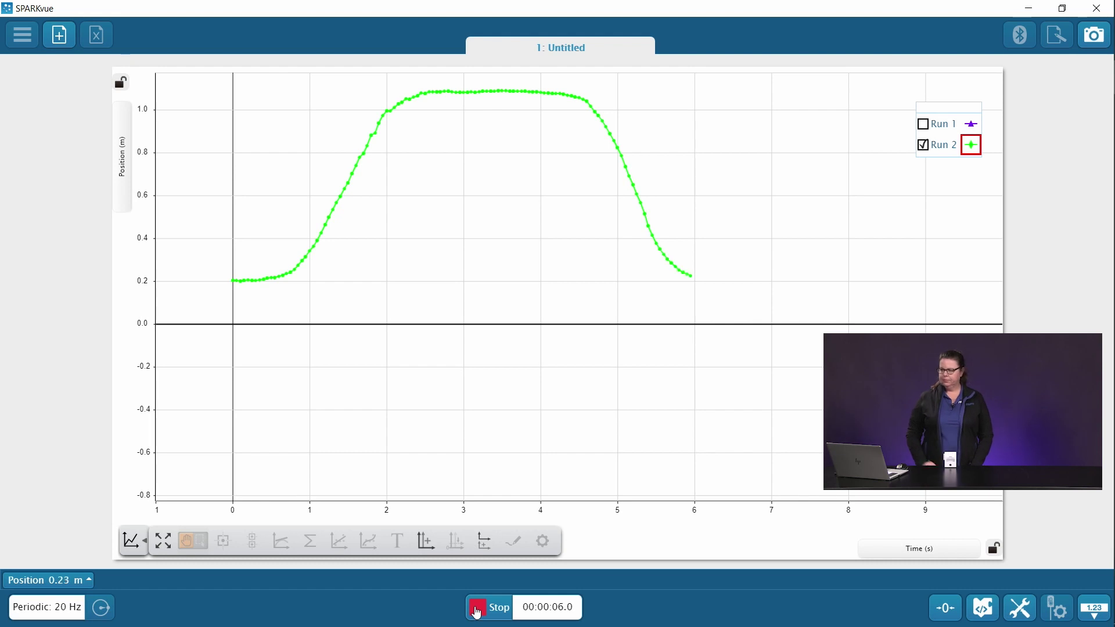
left_click(476, 611)
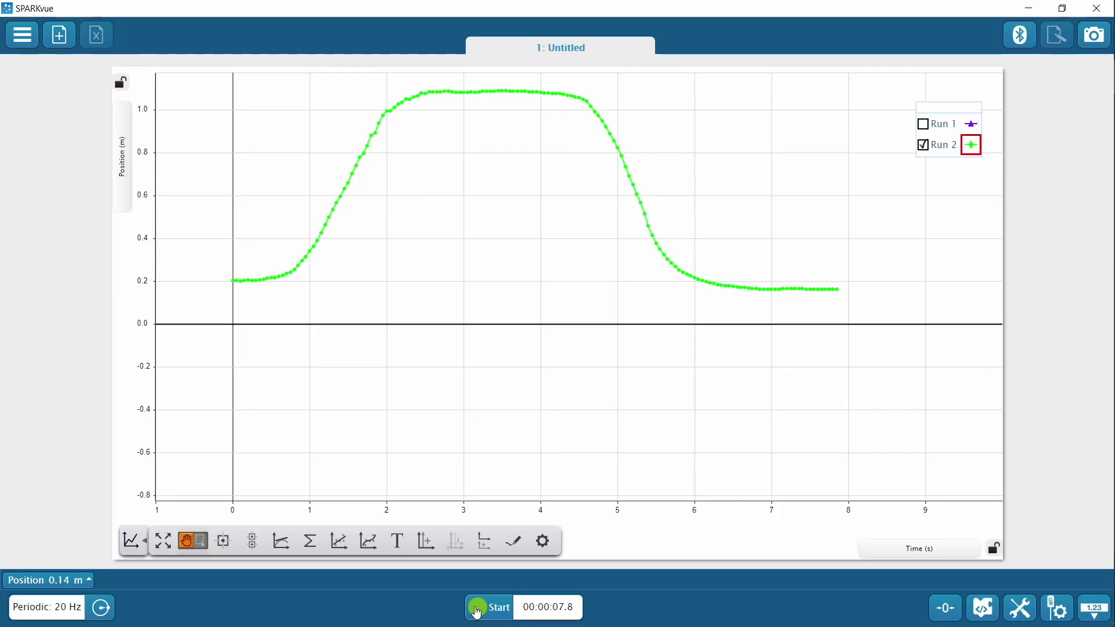
left_click(476, 610)
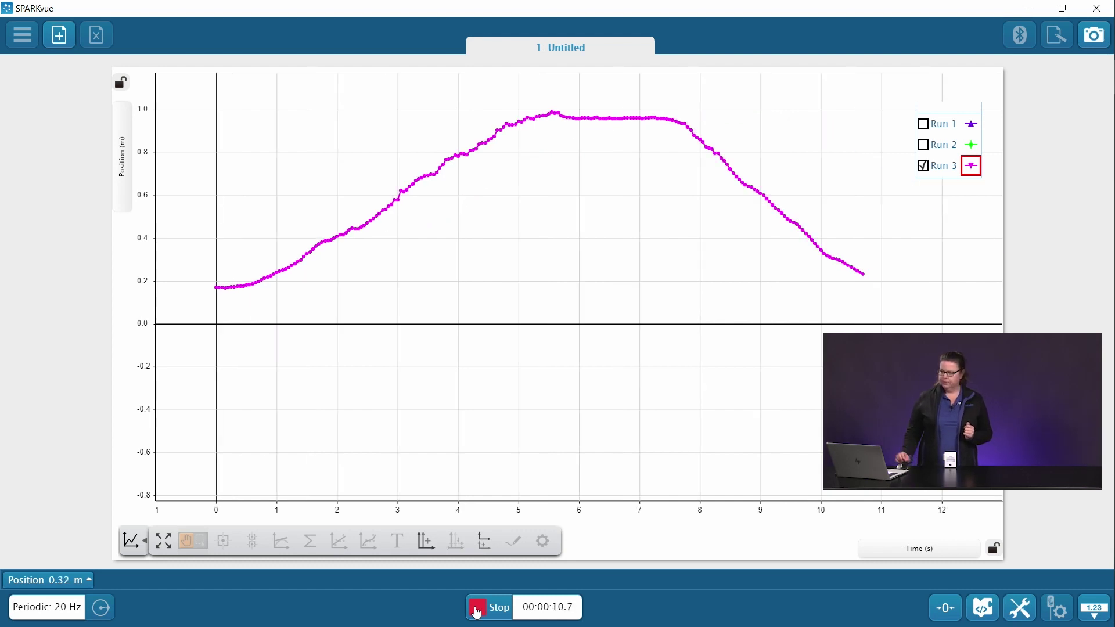
left_click(477, 609)
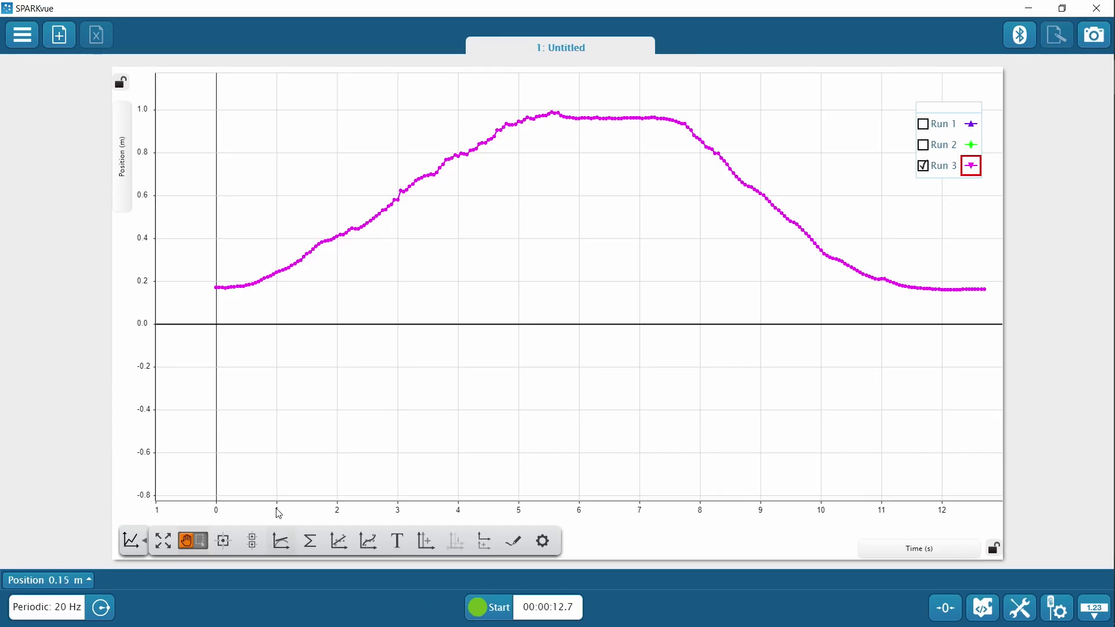
Step: Change the graph's y-axis measurement to velocity and set the motion sensor's periodic sample rate to 2 Hz
left_click(122, 186)
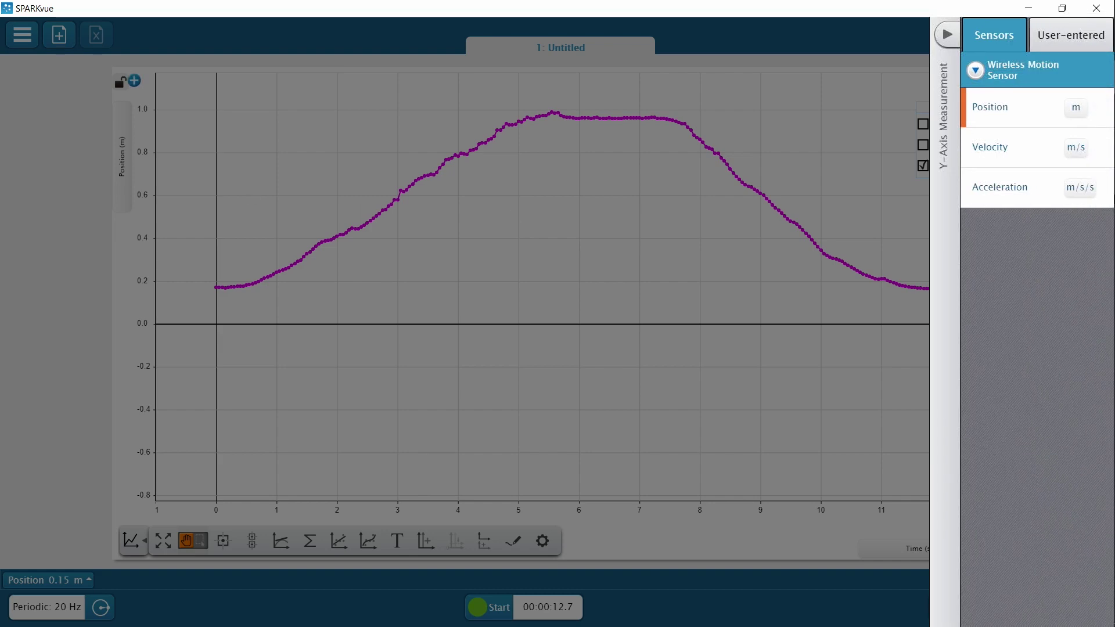
left_click(991, 155)
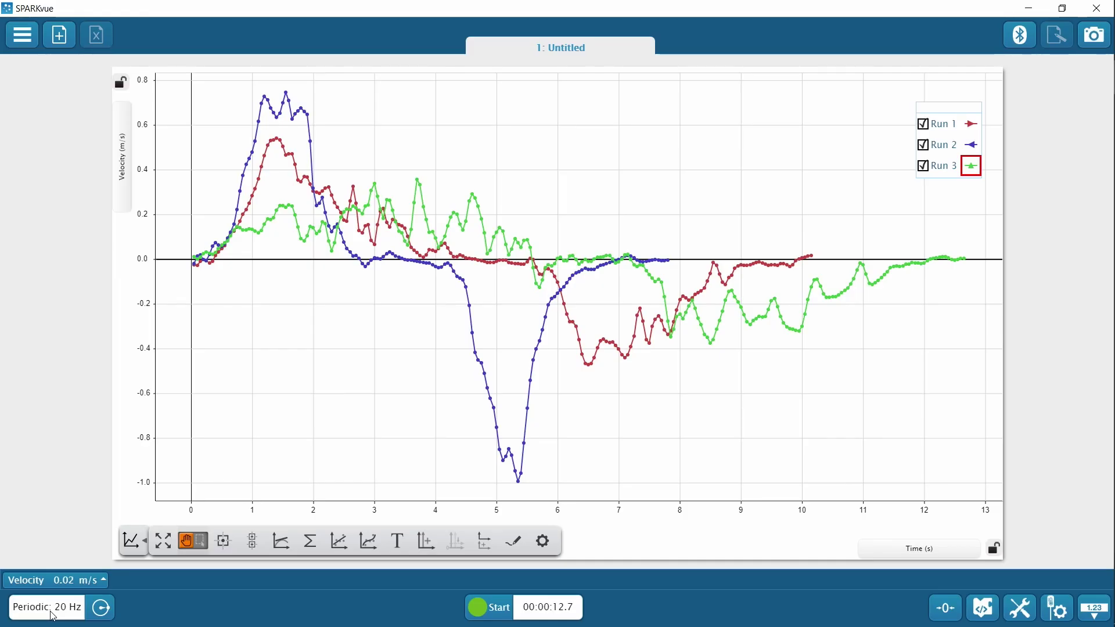
left_click(98, 612)
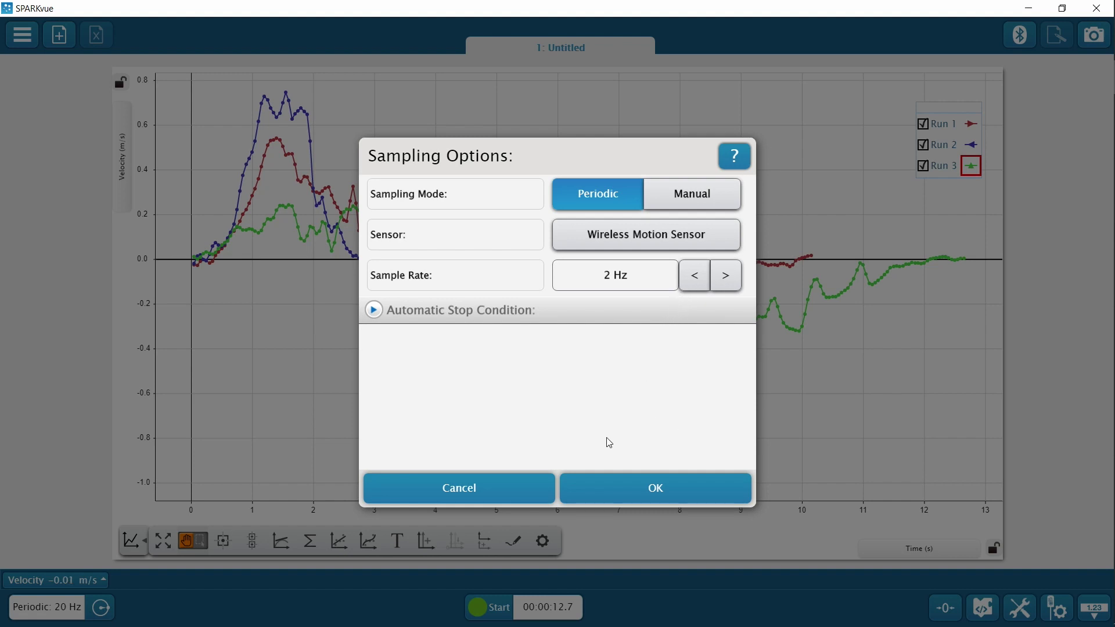
left_click(622, 486)
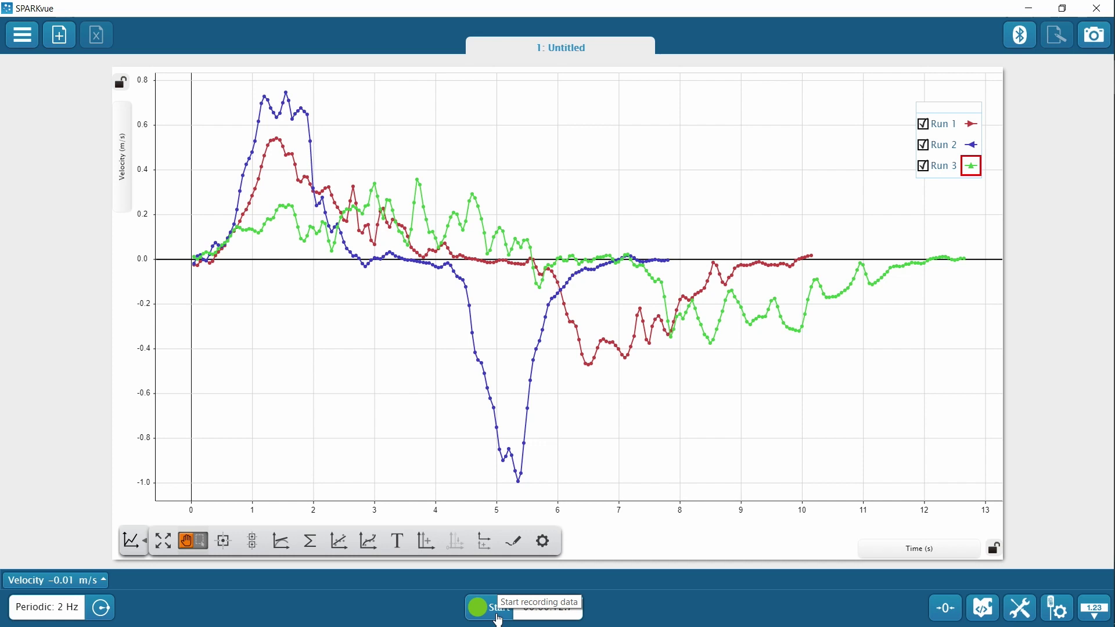
Step: Record a fourth run of about 14 seconds and display only Run 1 on the velocity graph
left_click(498, 617)
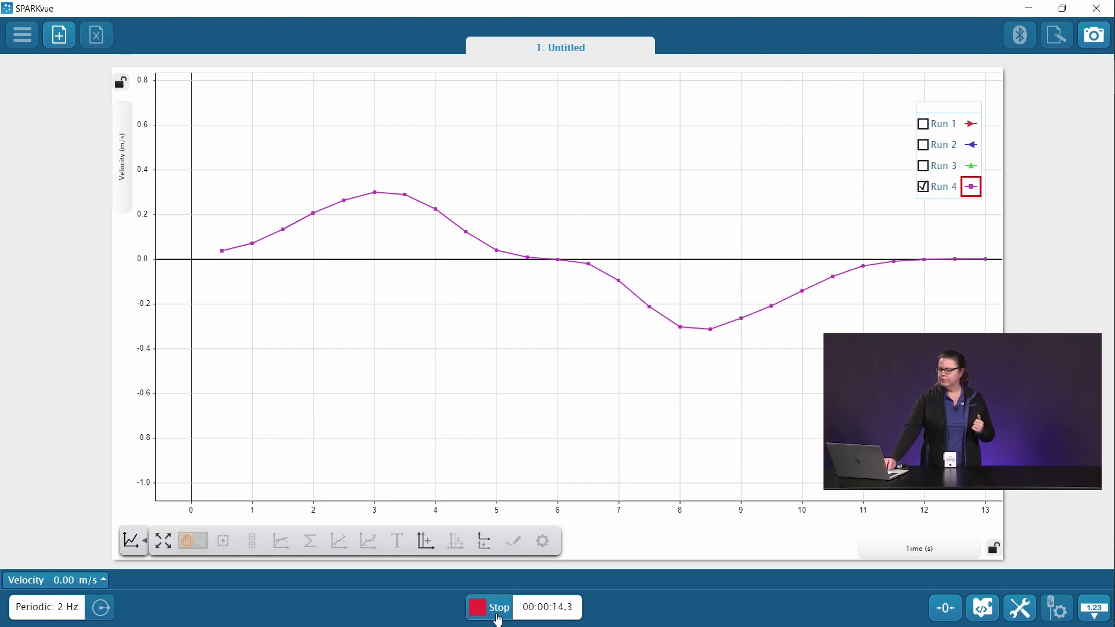
left_click(497, 617)
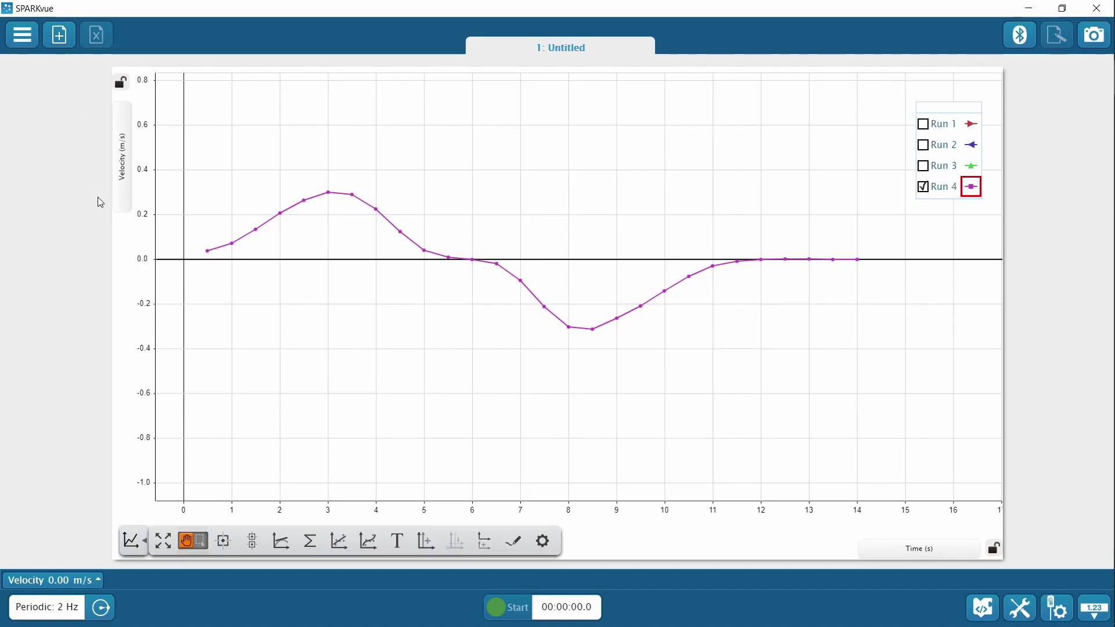
left_click(929, 132)
left_click(925, 192)
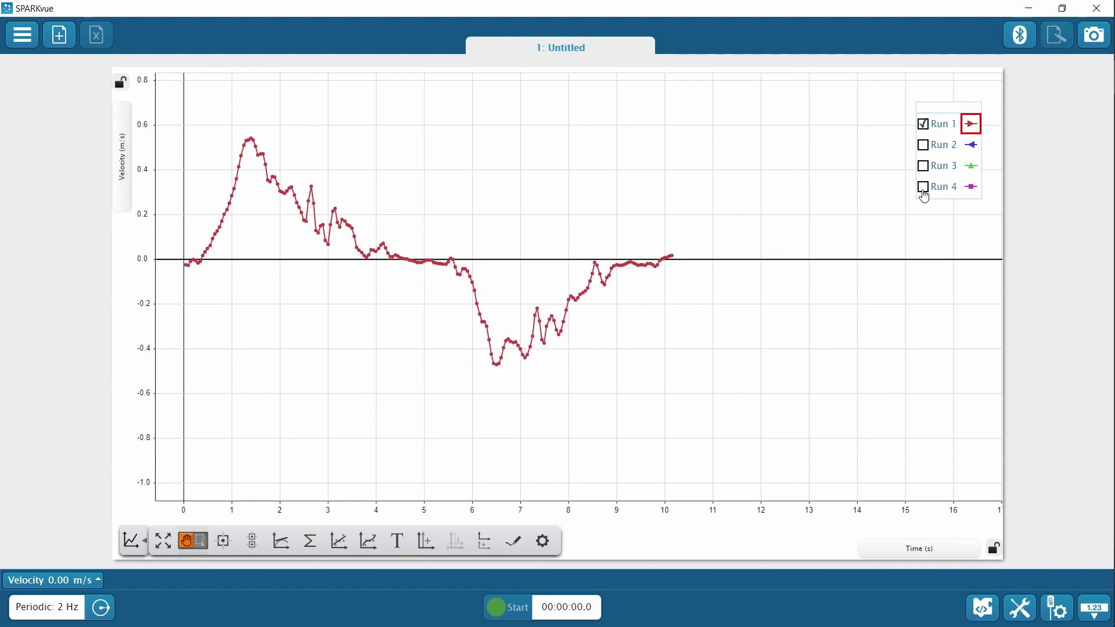
Step: Rename Run 1 as "Position regular speed" in the run management tools
left_click(1026, 620)
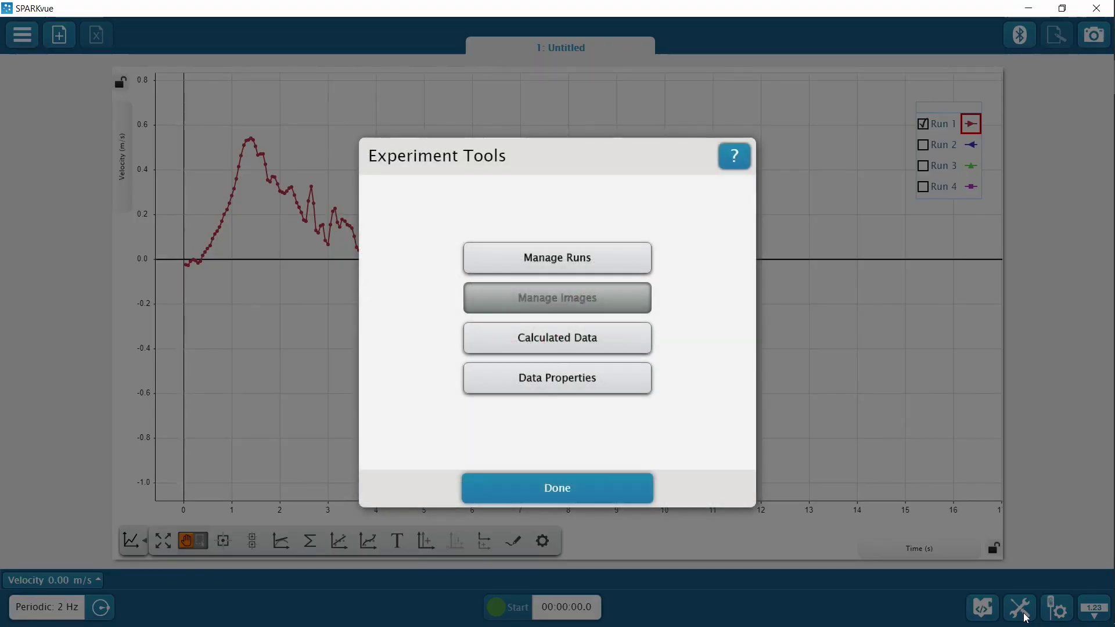
left_click(544, 267)
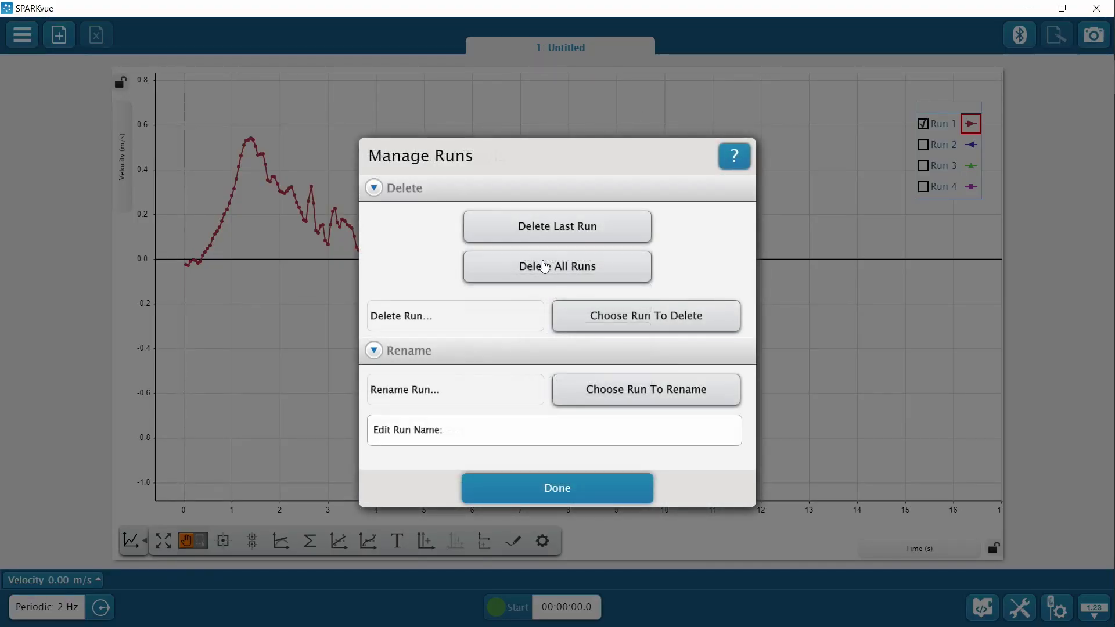
left_click(604, 400)
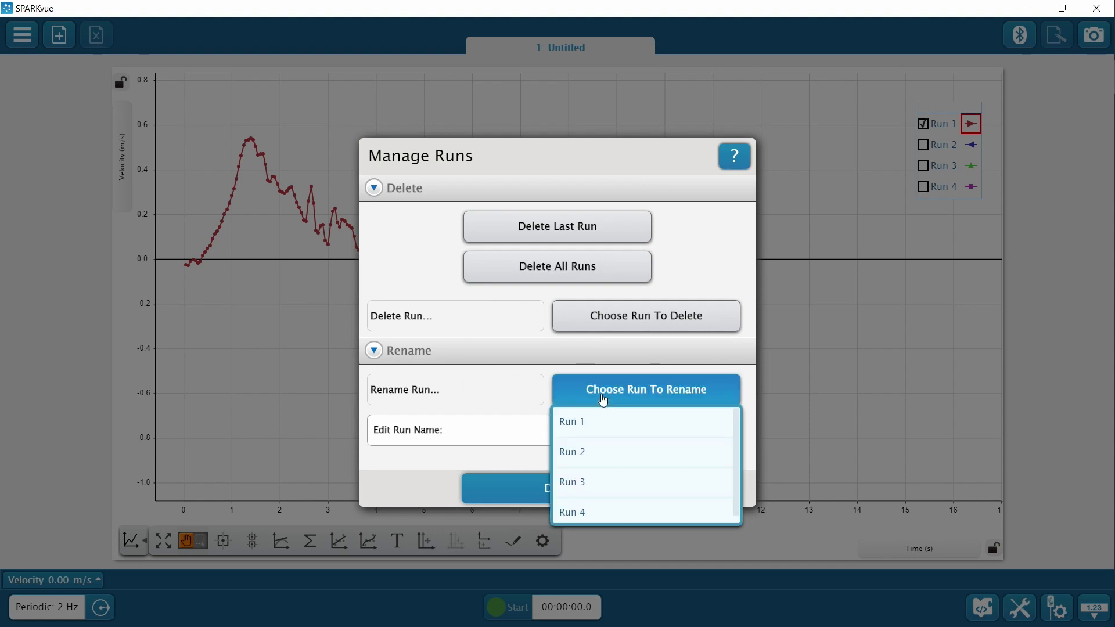
left_click(590, 429)
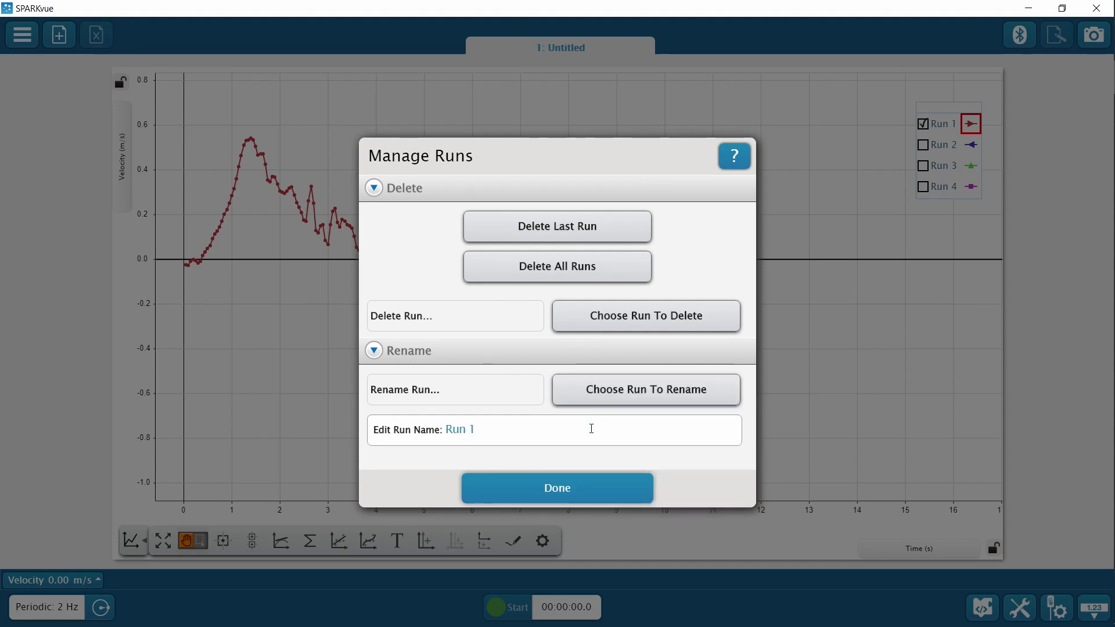
key("BackSpace")
key("BackSpace")
key("BackSpace")
key("BackSpace")
key("BackSpace")
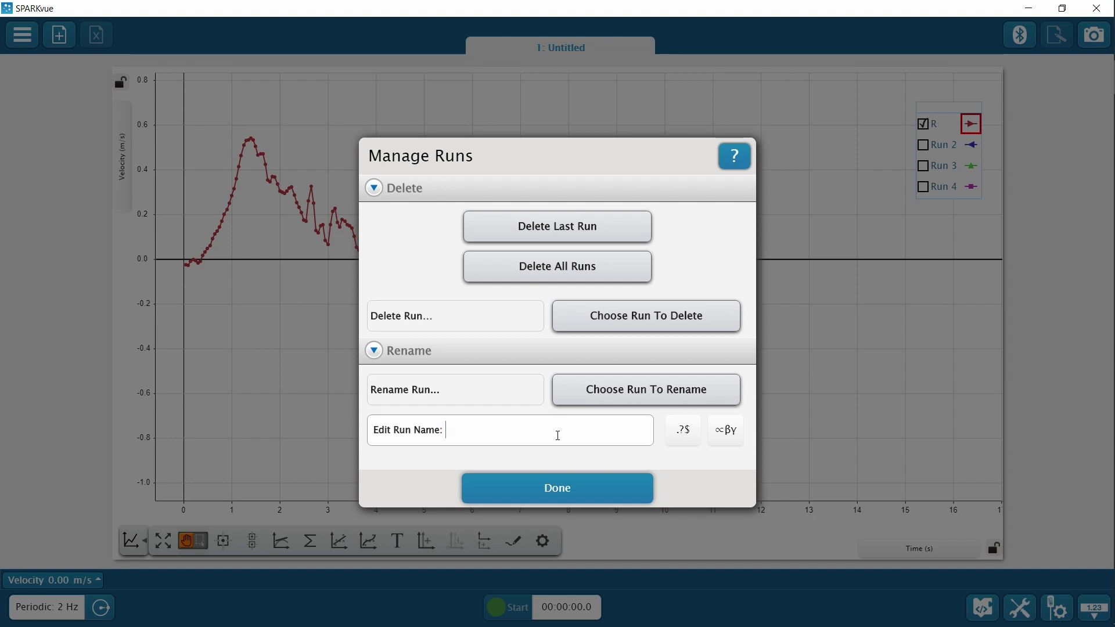
type("Position regular sp")
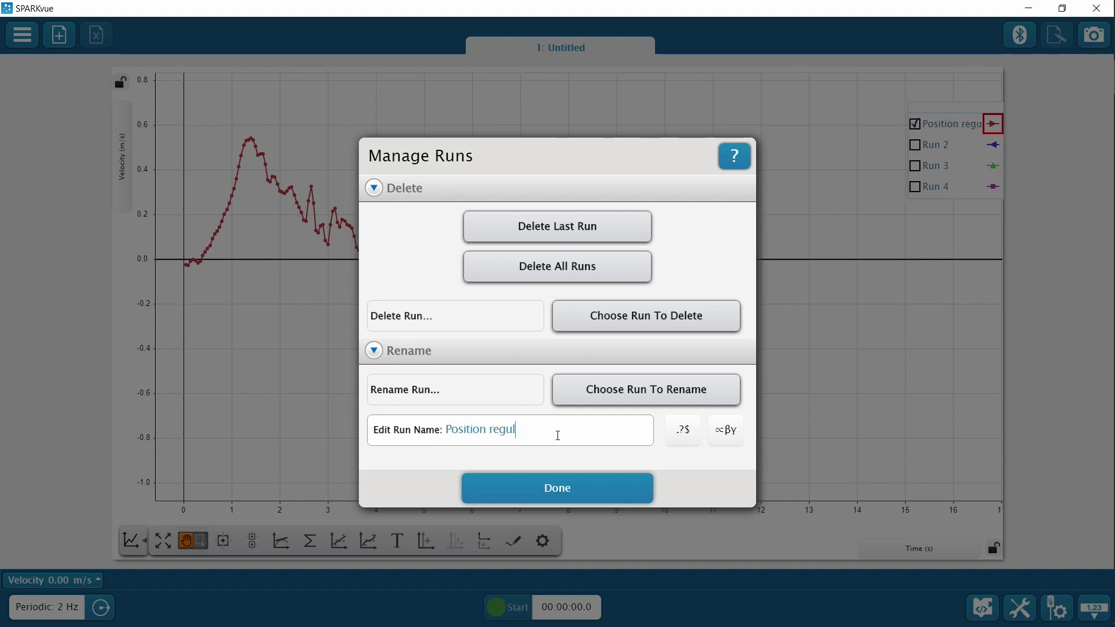
type("eed")
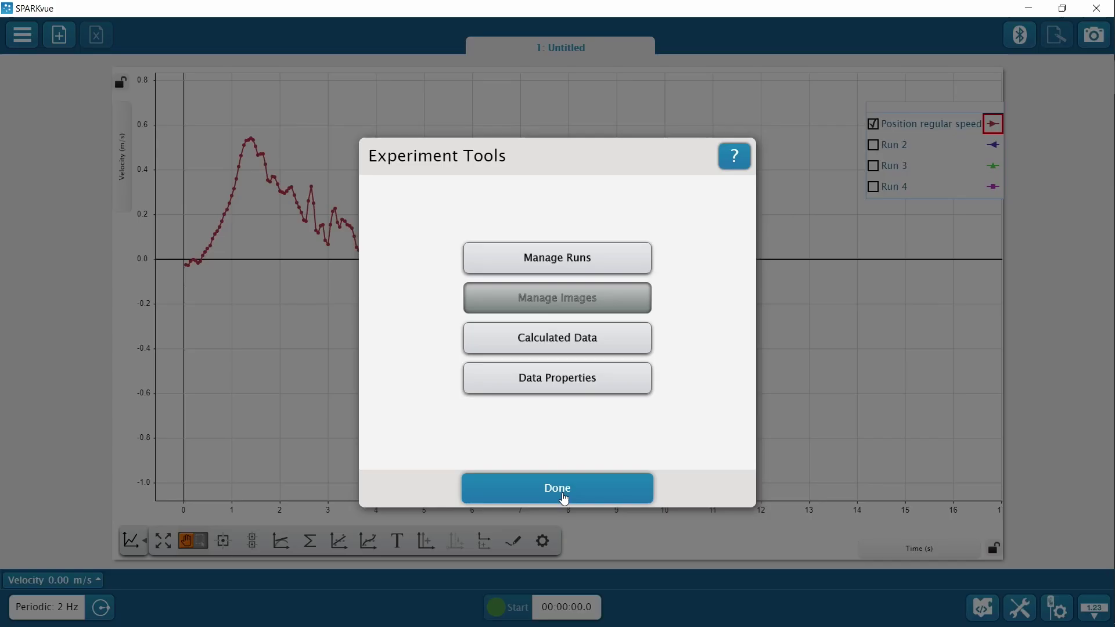
Step: Rename Run 2 as "Position faster speed"
left_click(498, 261)
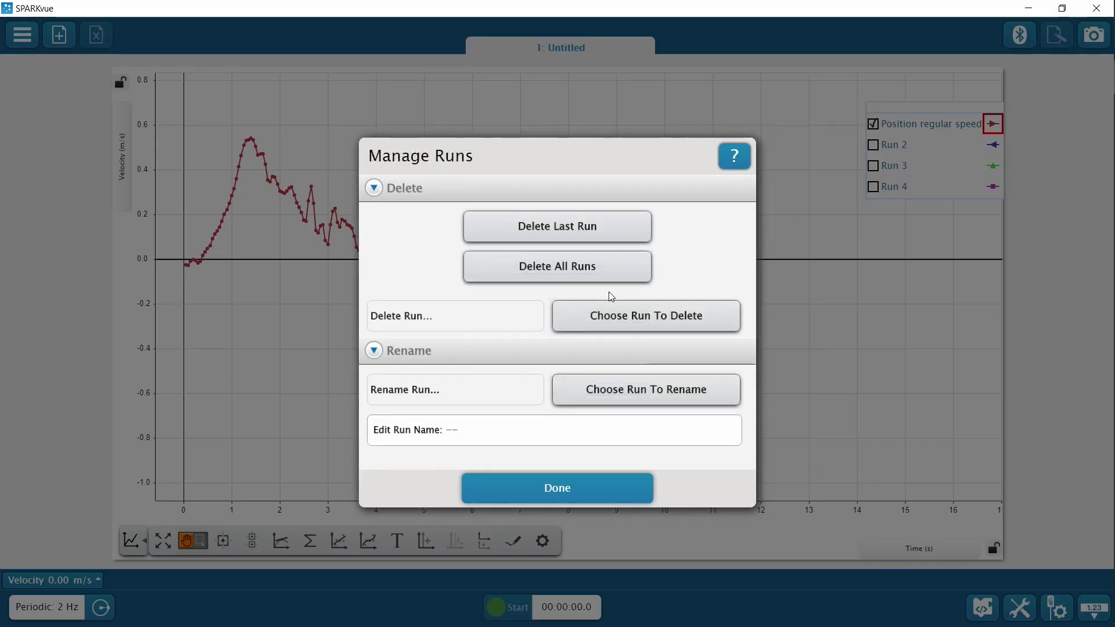
left_click(653, 401)
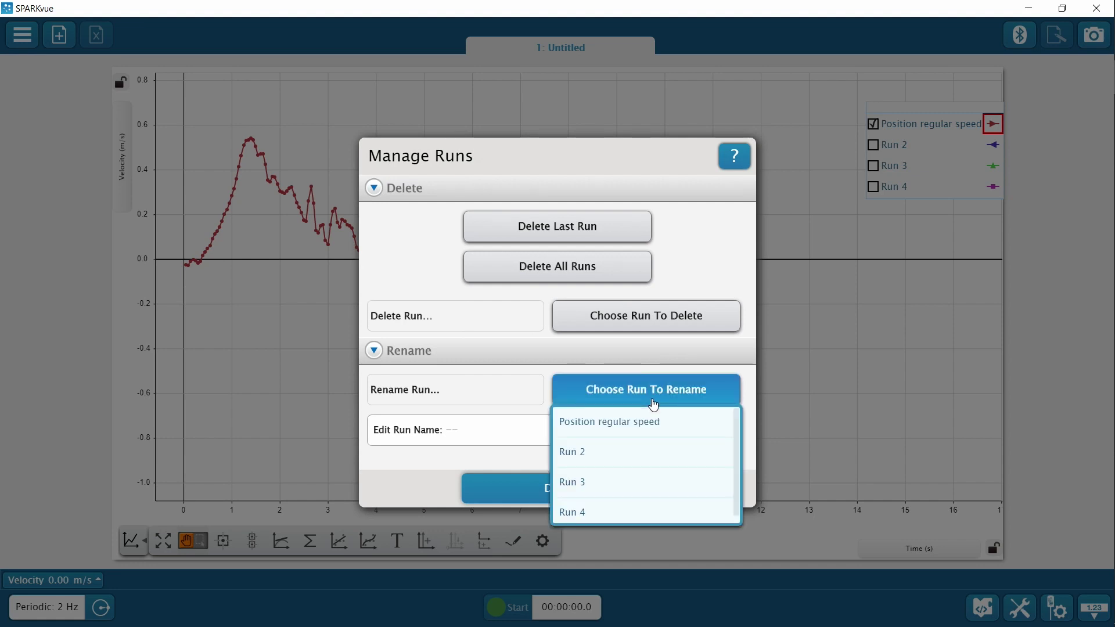
left_click(604, 458)
key("BackSpace")
type("Posit")
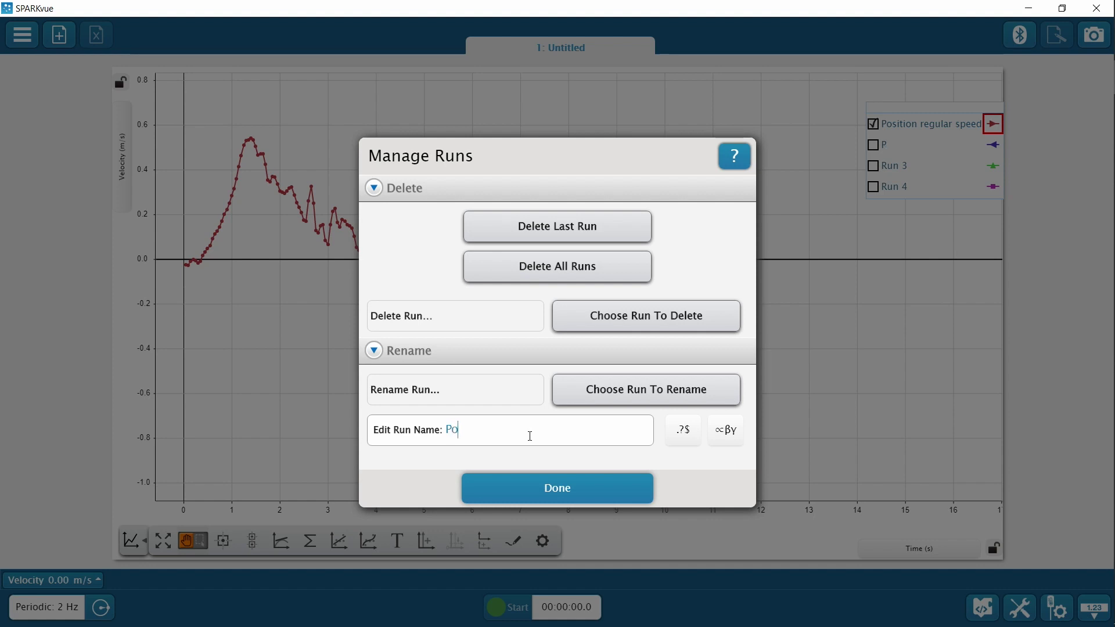
type("ion fa")
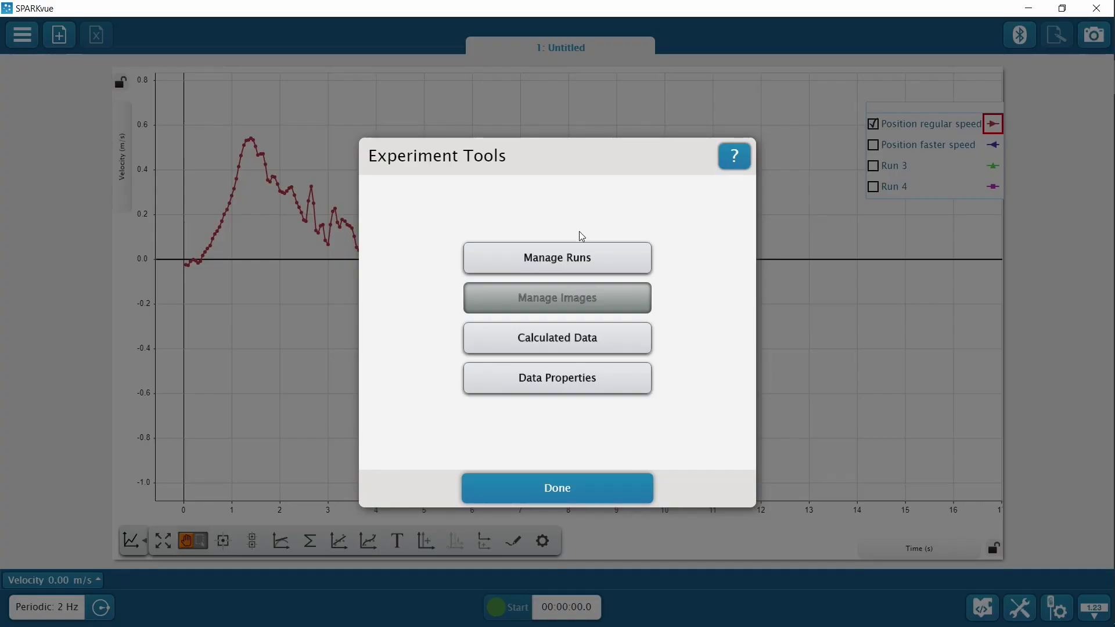
Step: Rename Run 3 as "Postion slower speed"
left_click(574, 256)
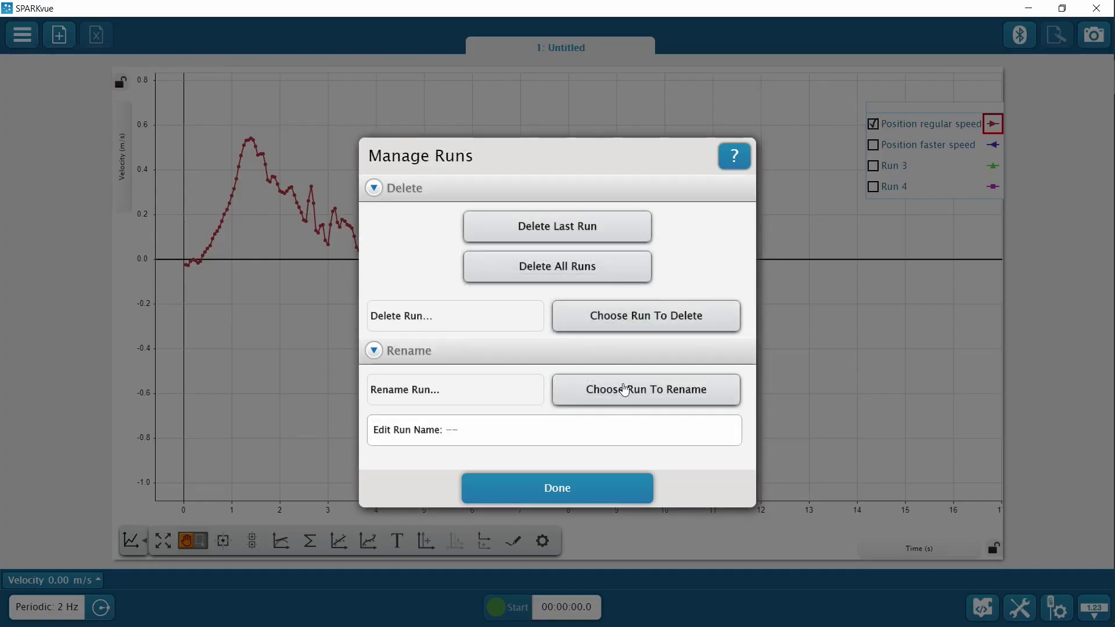
left_click(624, 390)
left_click(604, 491)
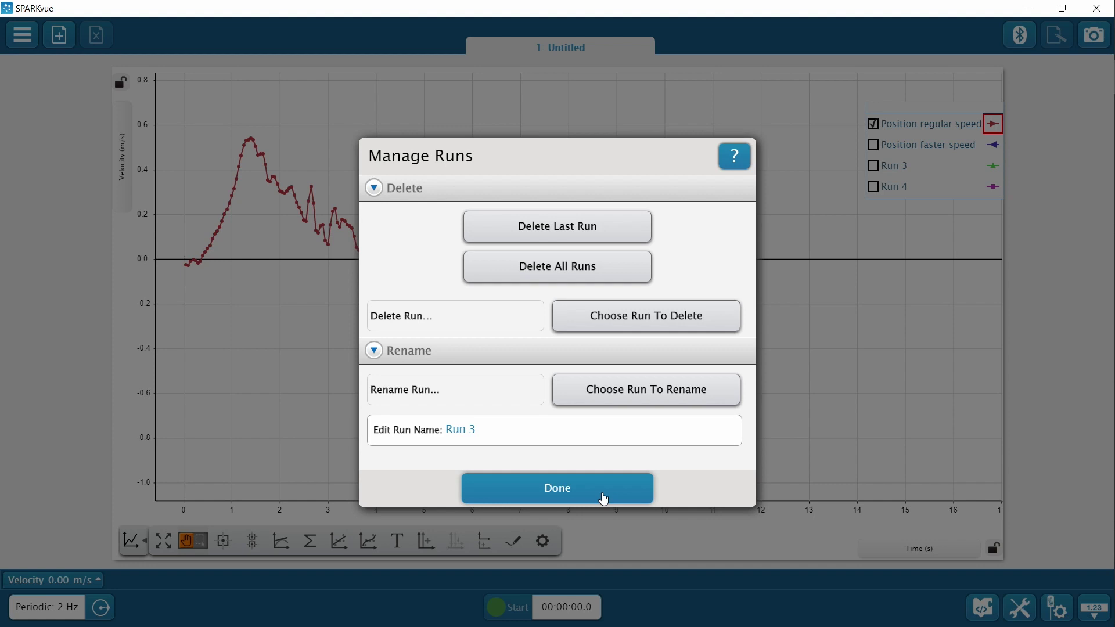
key("BackSpace")
key("BackSpace")
key("BackSpace")
key("BackSpace")
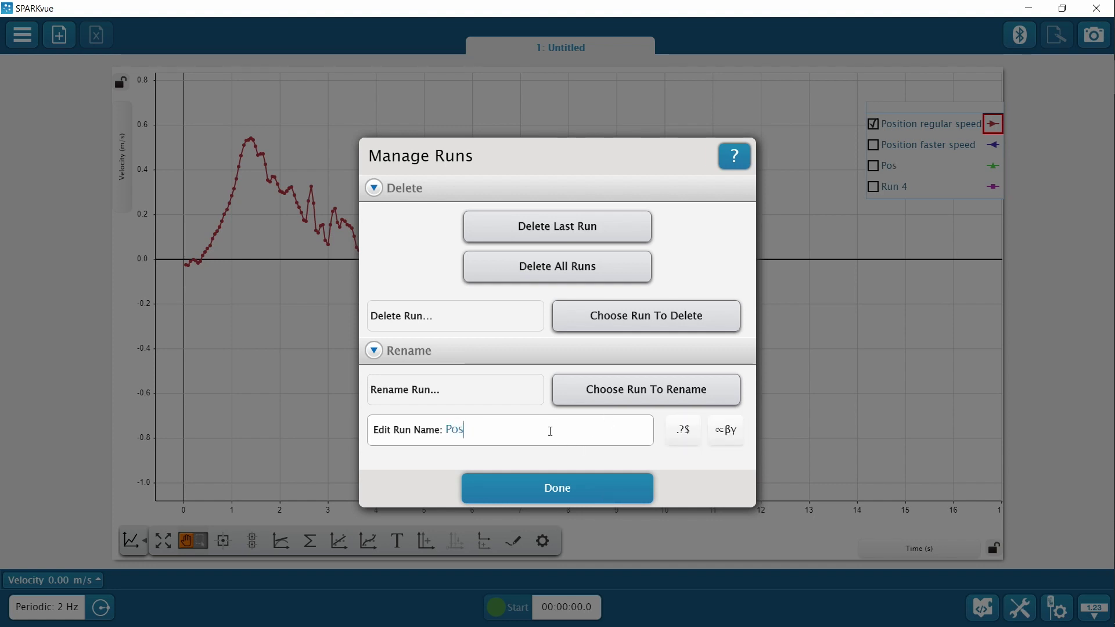
type("Postion slower speed")
left_click(549, 490)
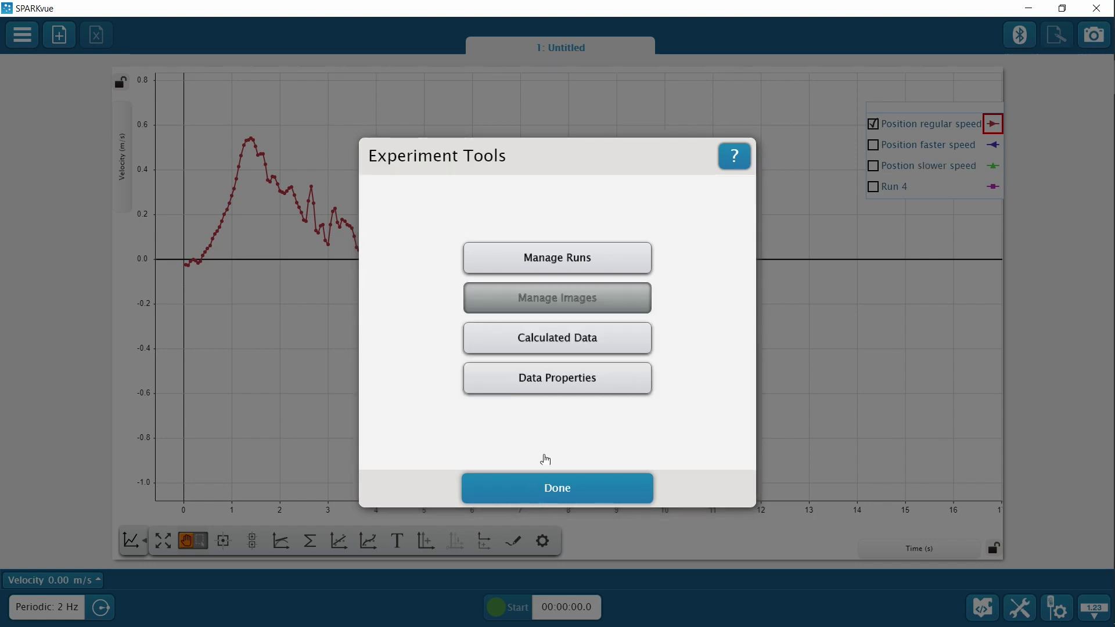
Step: Rename Run 4 as "Velocity at normal speed" in the run management tools
left_click(549, 264)
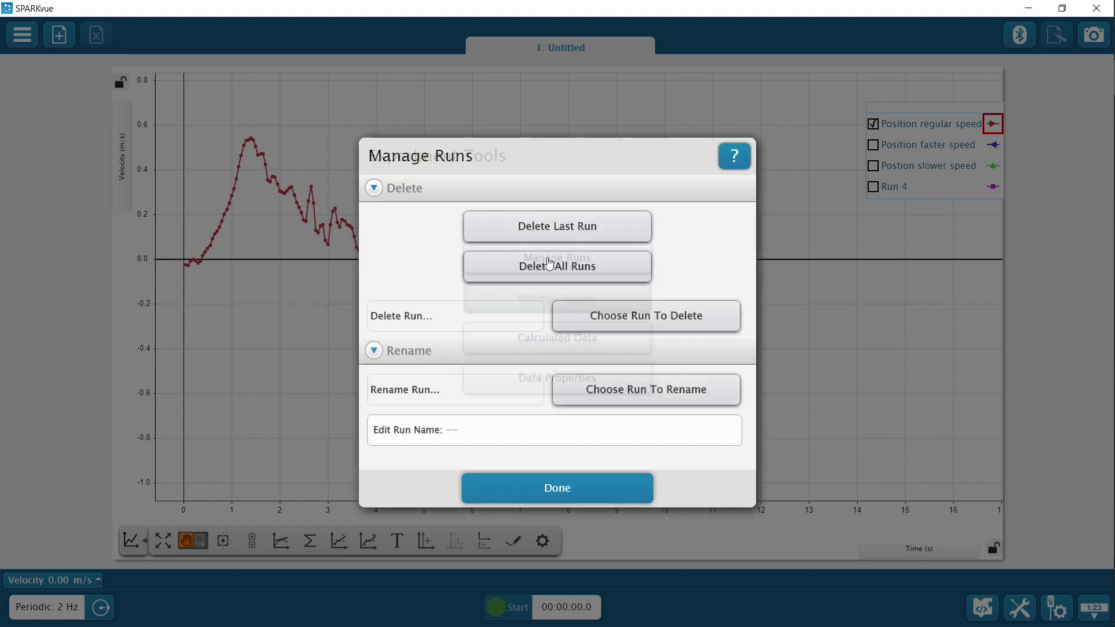
left_click(640, 399)
left_click(606, 520)
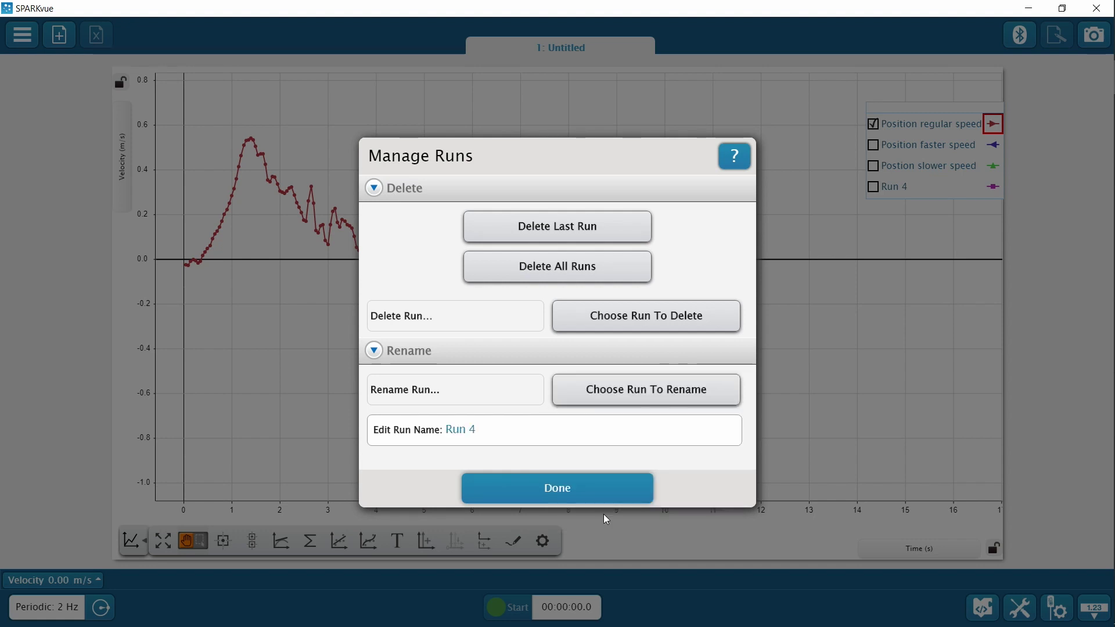
key("BackSpace")
key("BackSpace")
key("BackSpace")
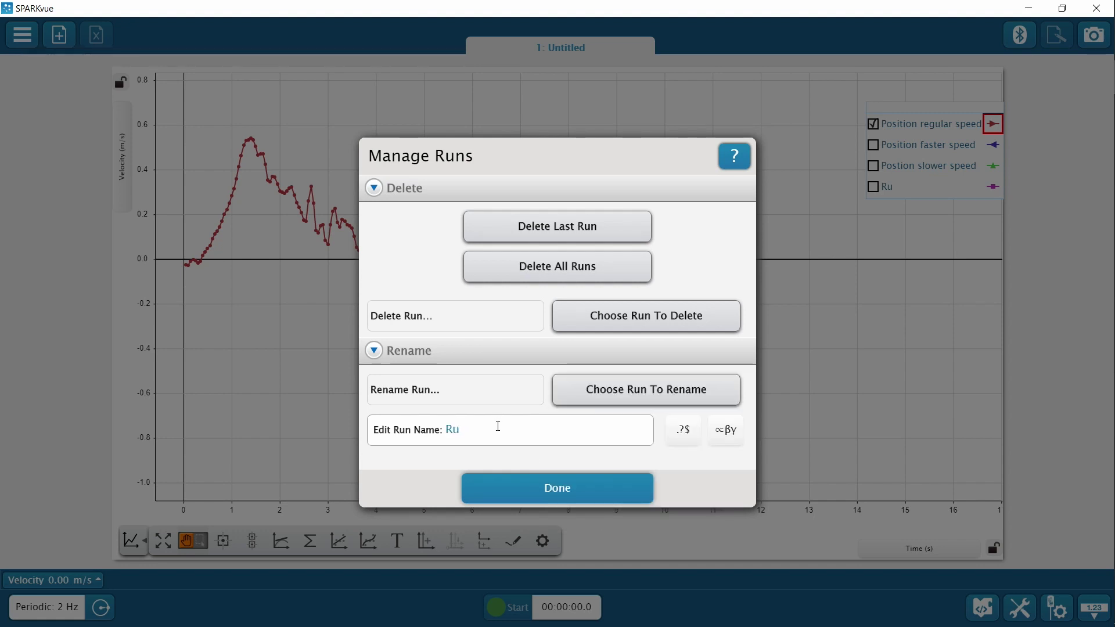
type("Velocity a")
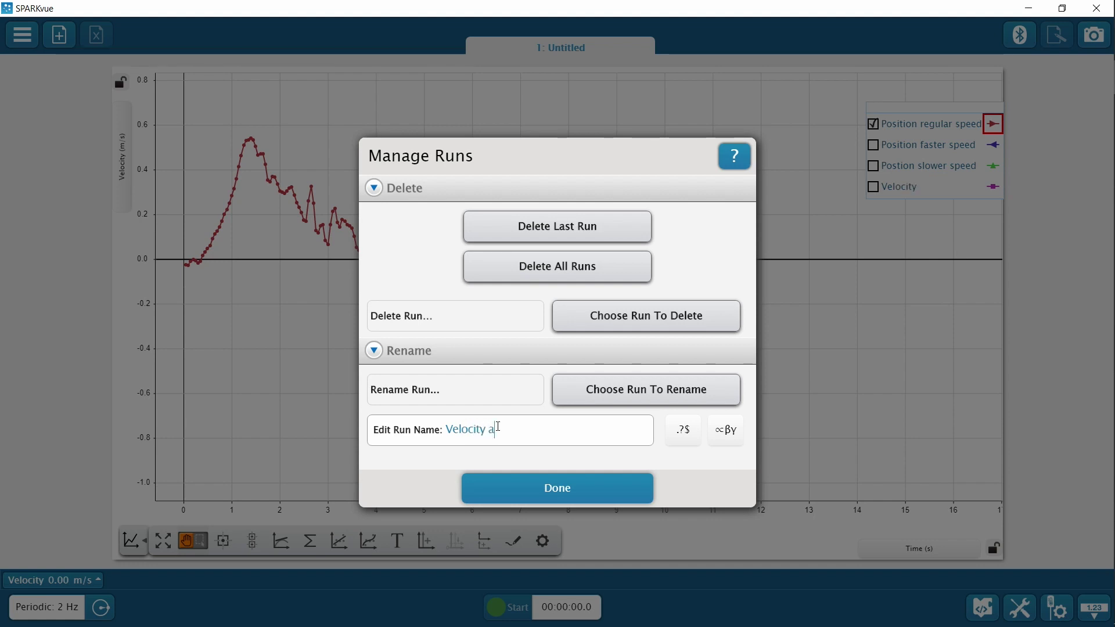
type("t normat")
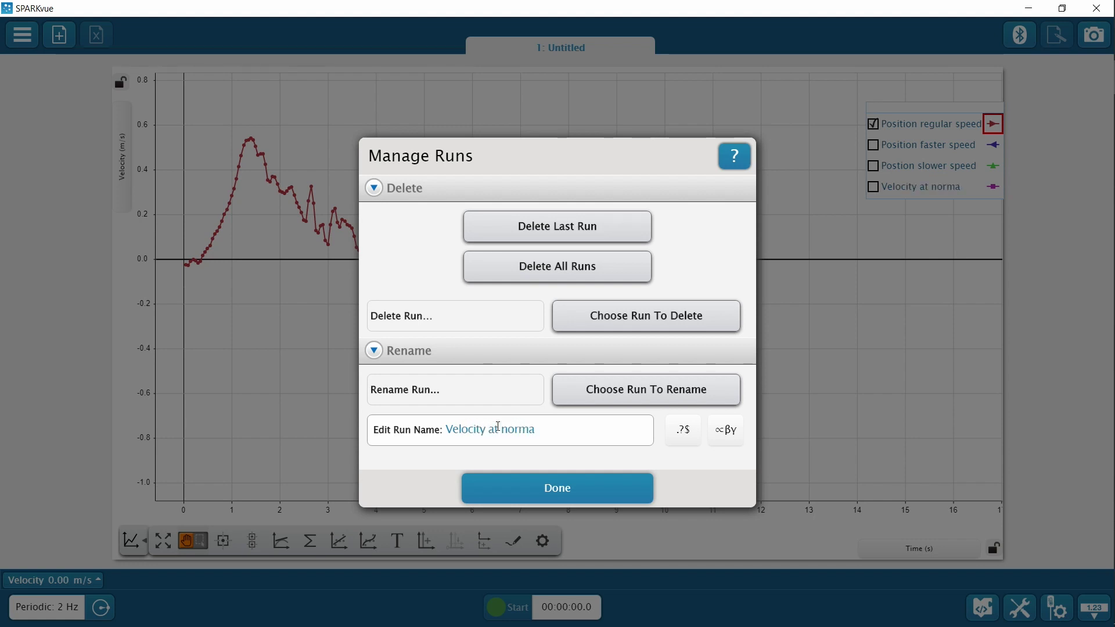
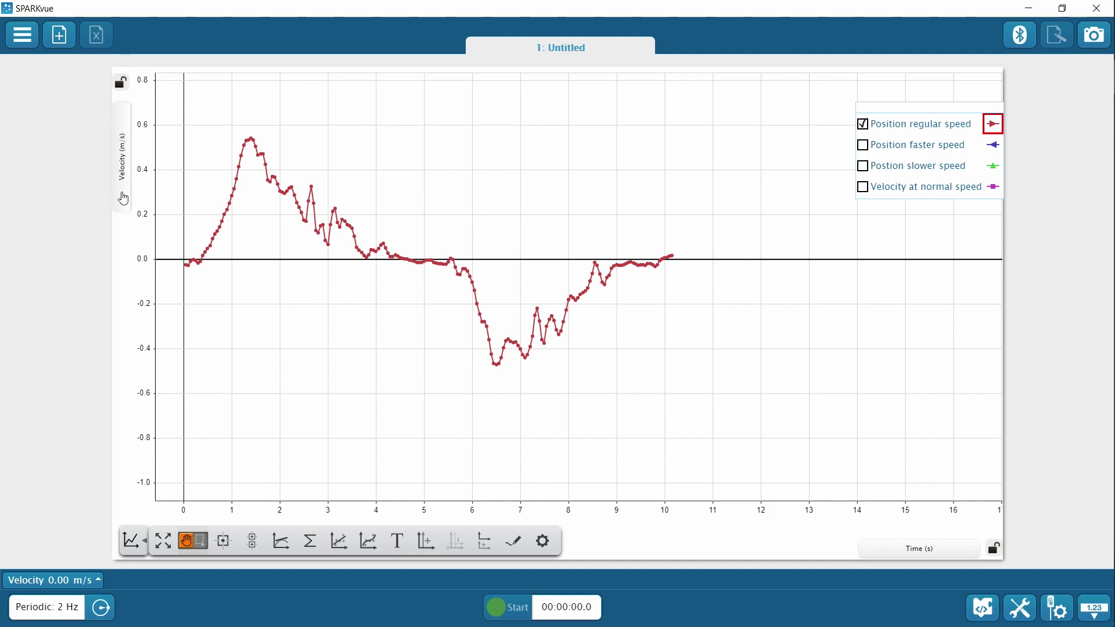
Step: Change the vertical axis measurement to Position and show only the "Position regular speed" run, scaled to fit the graph
left_click(123, 195)
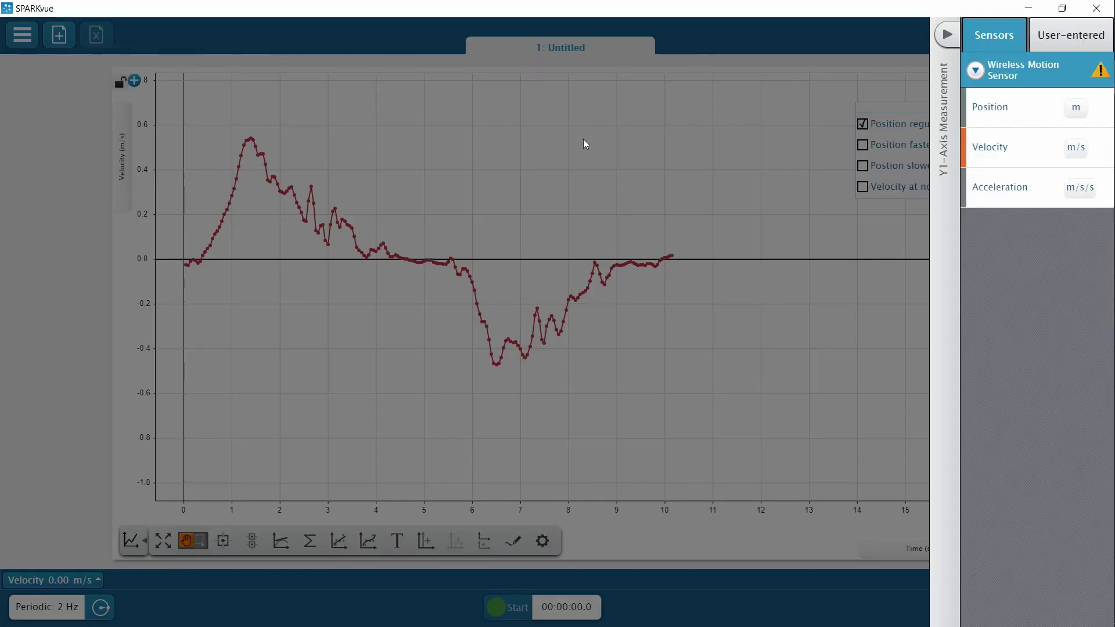
left_click(995, 117)
left_click(863, 146)
left_click(864, 167)
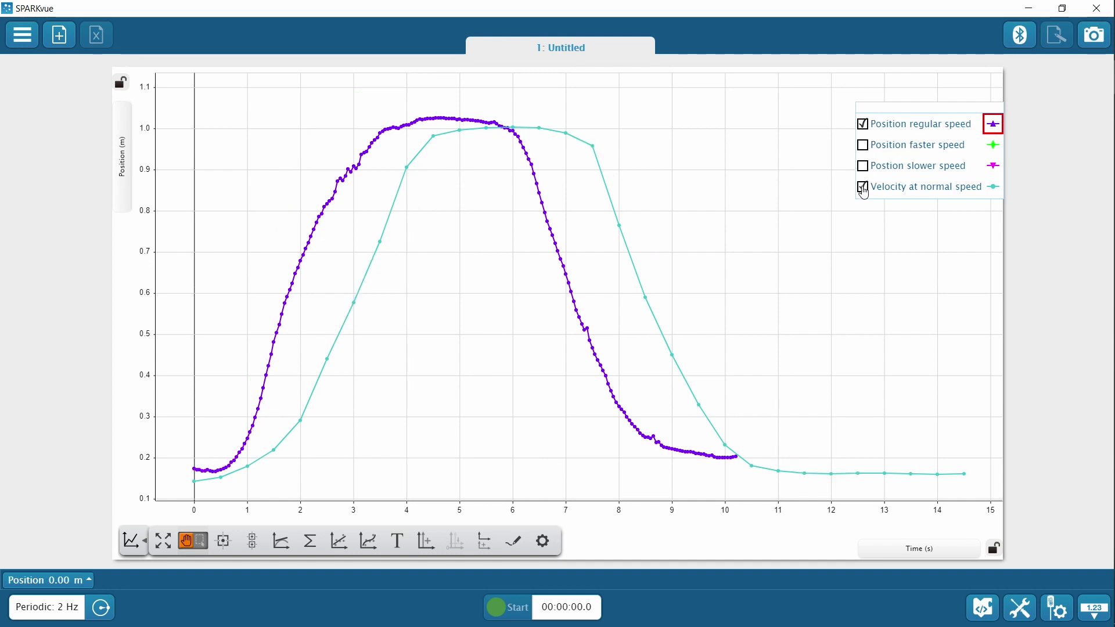
left_click(863, 188)
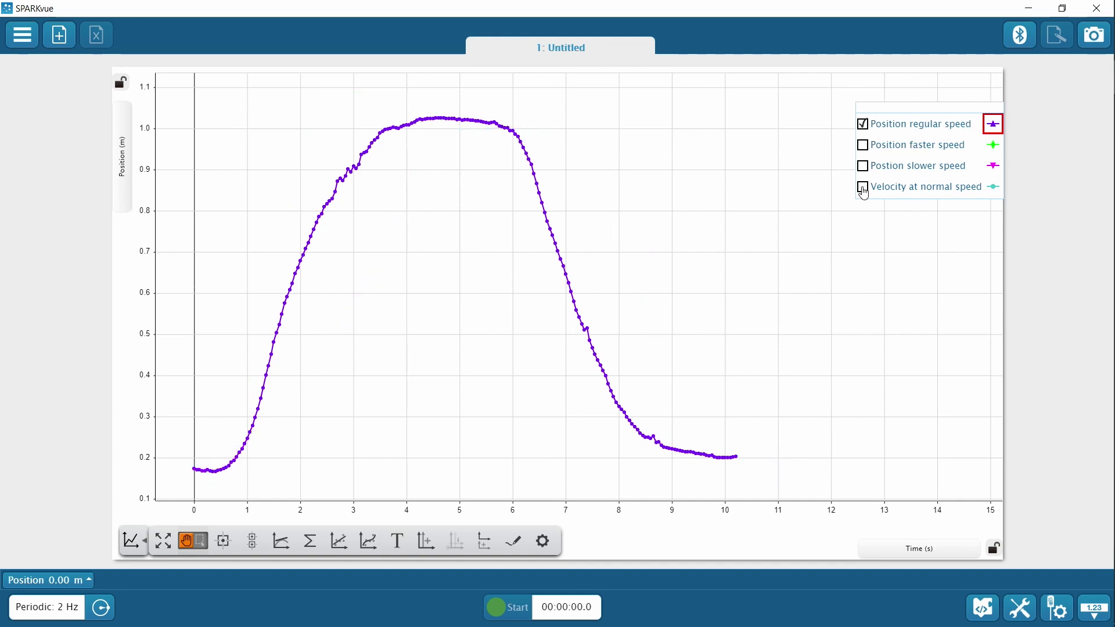
left_click(166, 545)
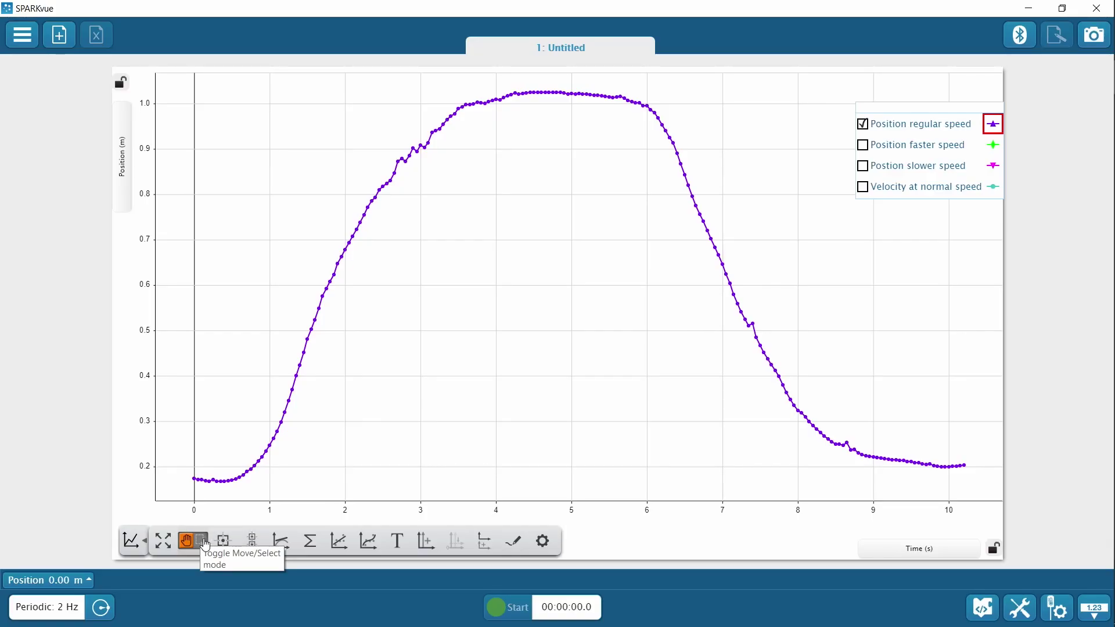
Step: Apply a linear fit to the curve's rising section from about 1.5 to 2.6 s and place its results box closer to the selection
left_click(203, 543)
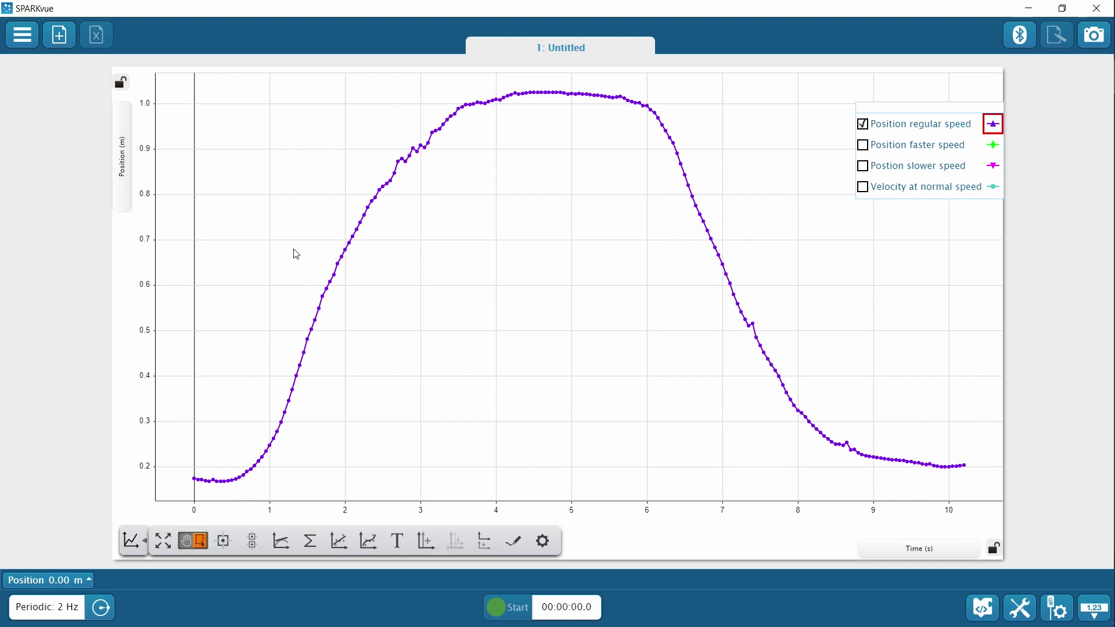
left_click_drag(296, 245, 363, 388)
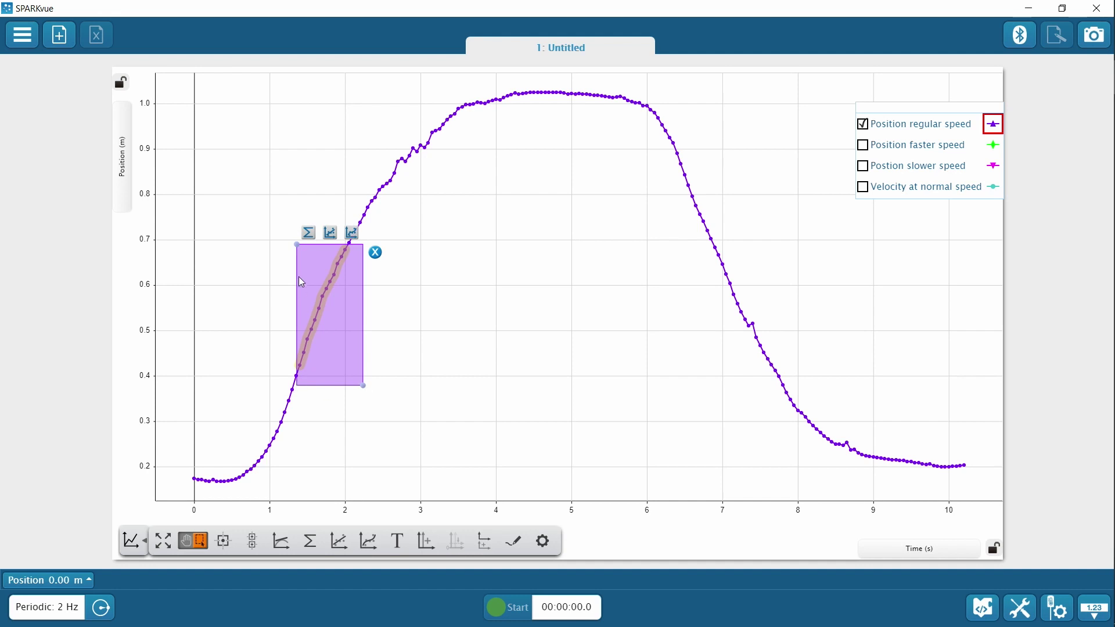
left_click_drag(291, 242, 274, 211)
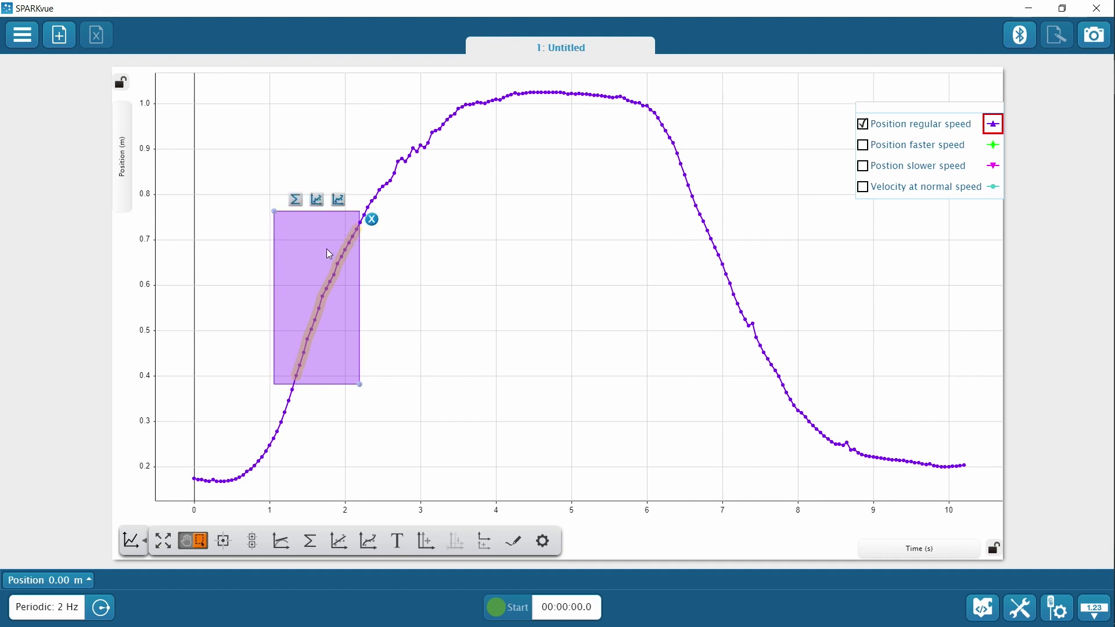
left_click_drag(326, 249, 360, 208)
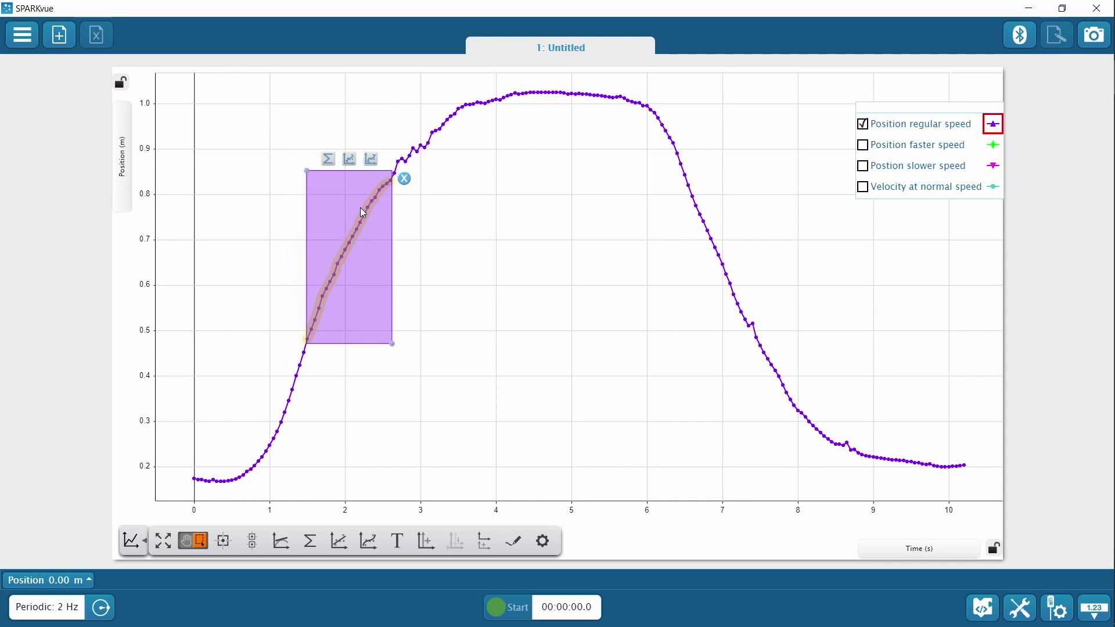
left_click(350, 160)
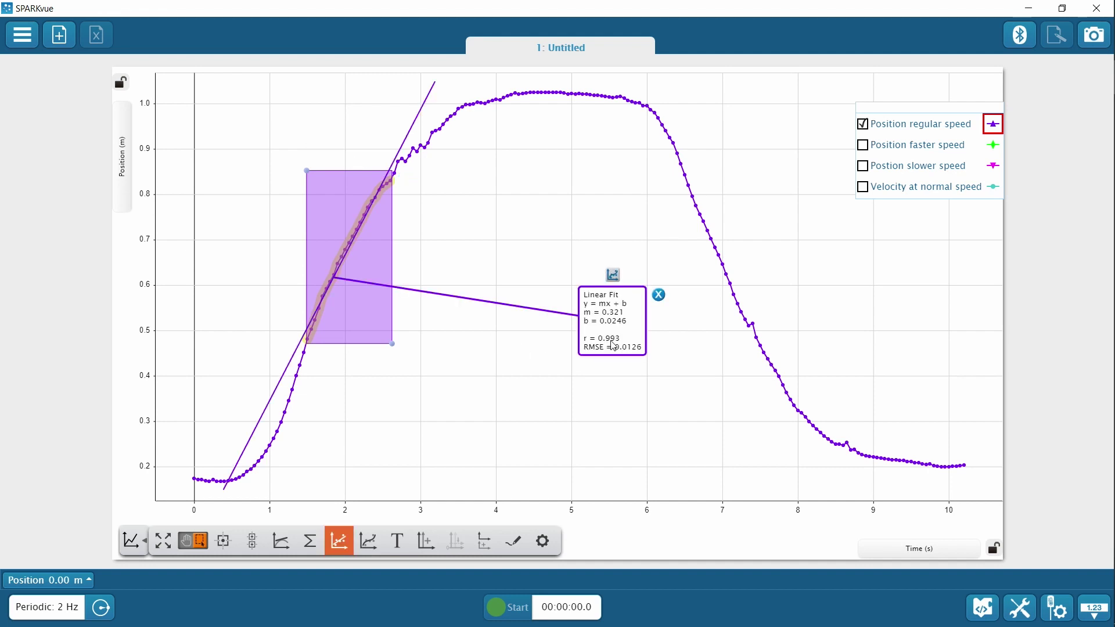
mouse_move(614, 345)
left_mouse_down()
mouse_move(522, 289)
mouse_move(452, 289)
left_mouse_up()
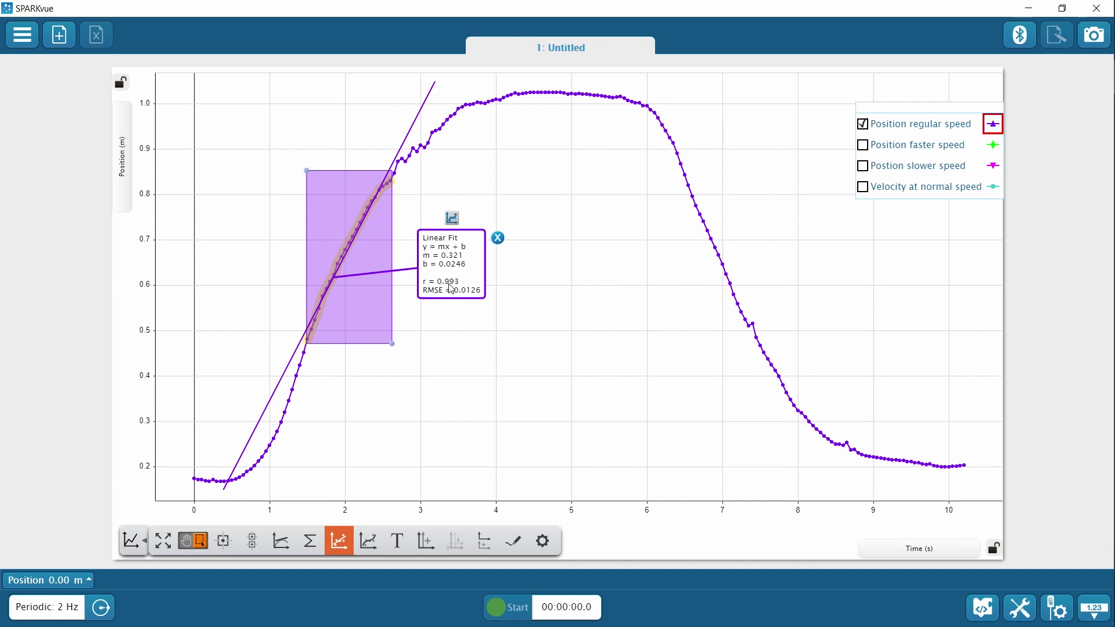